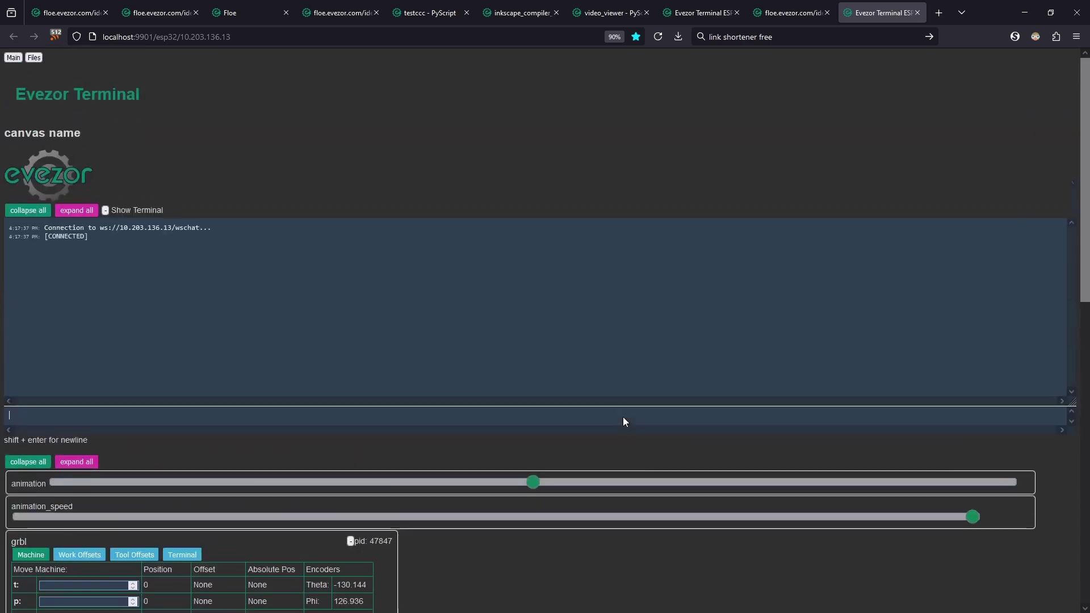
- Look over the Evezor Terminal's controls, and examine the pen-control node group on the arm_v3_0_penplotter canvas
scroll(463, 366, down, 2)
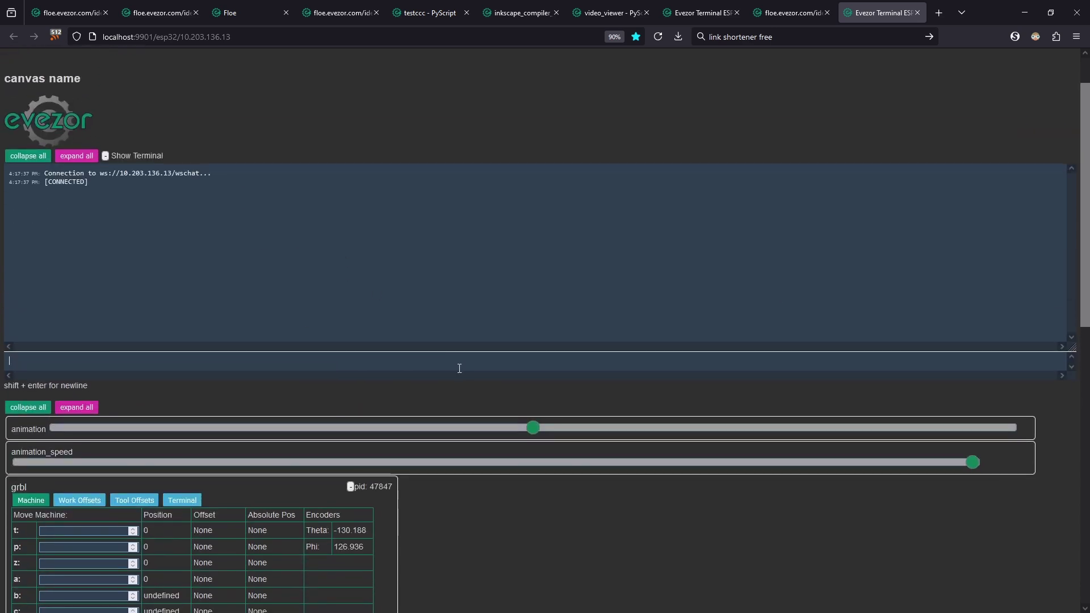
scroll(437, 390, down, 5)
scroll(436, 385, down, 4)
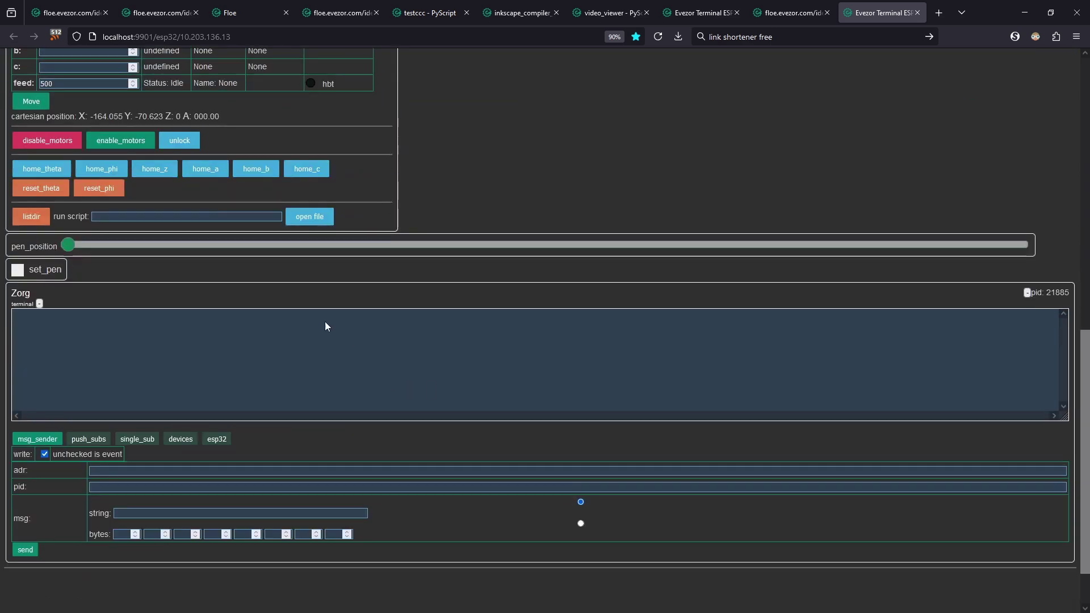
click(791, 13)
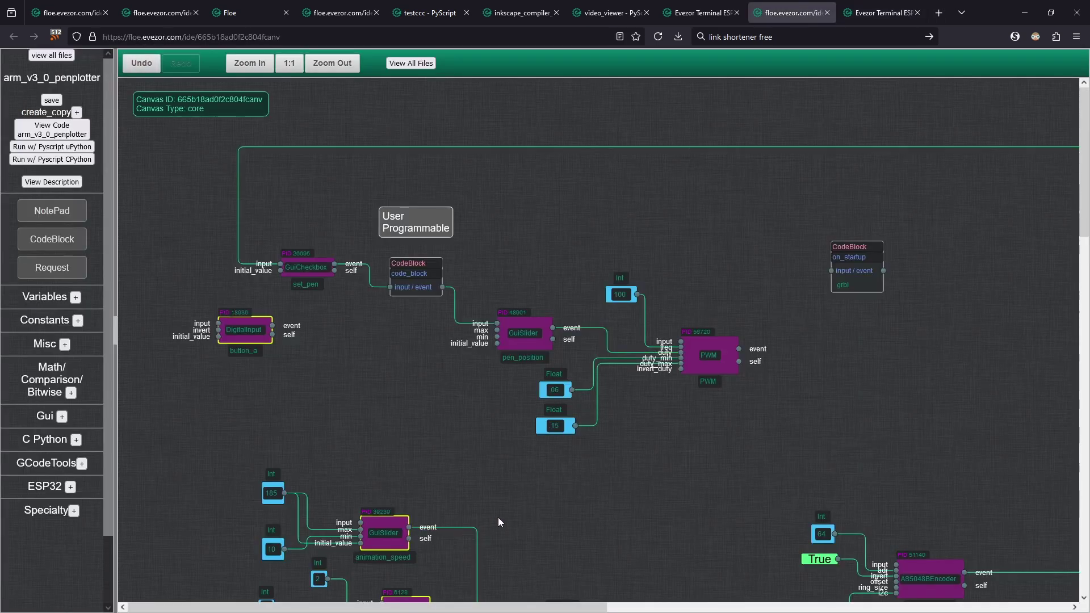
drag(153, 147, 807, 484)
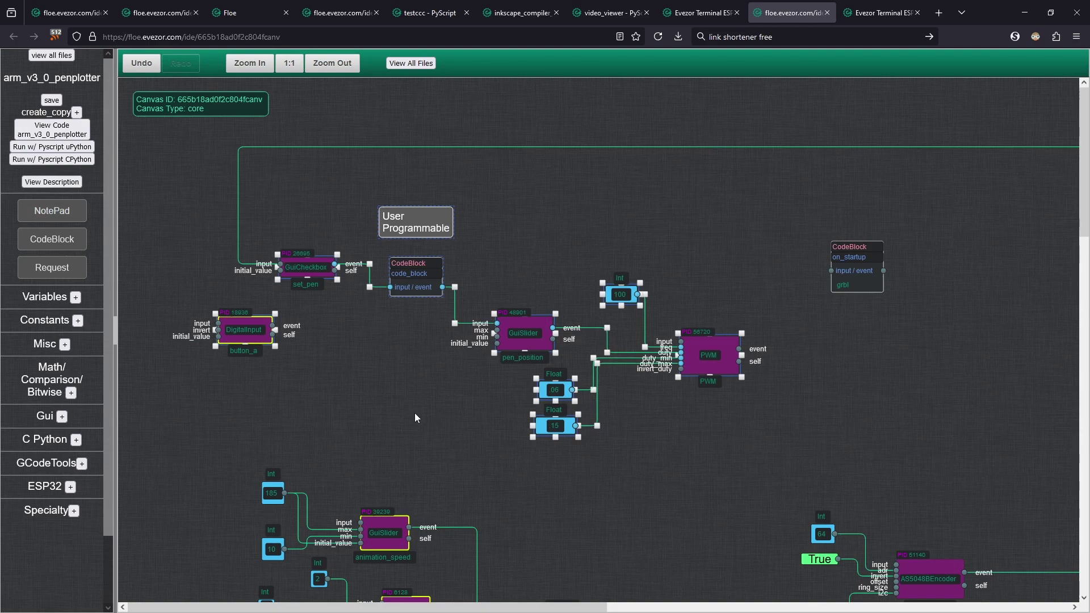
click(351, 357)
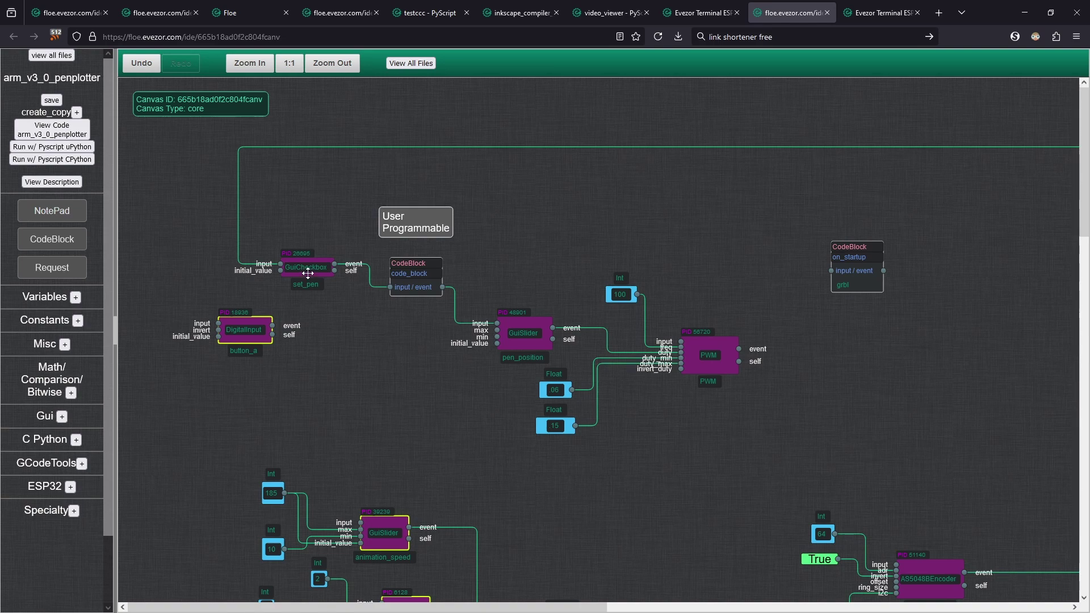
- Examine the pen up/down logic inside the code_block fed by the set_pen checkbox, and close it again
double_click(419, 265)
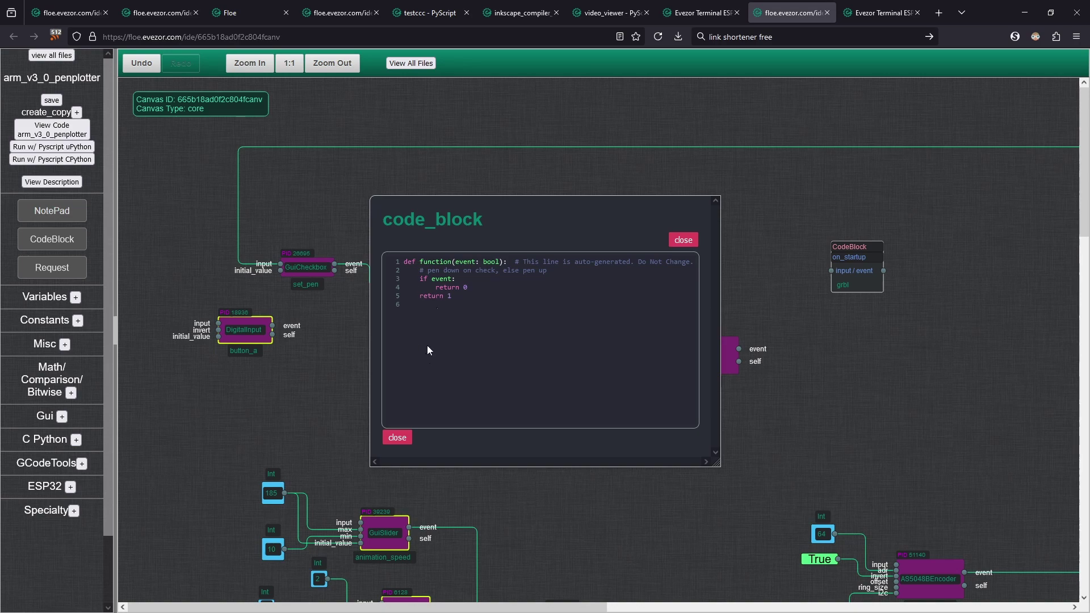
drag(424, 280, 469, 307)
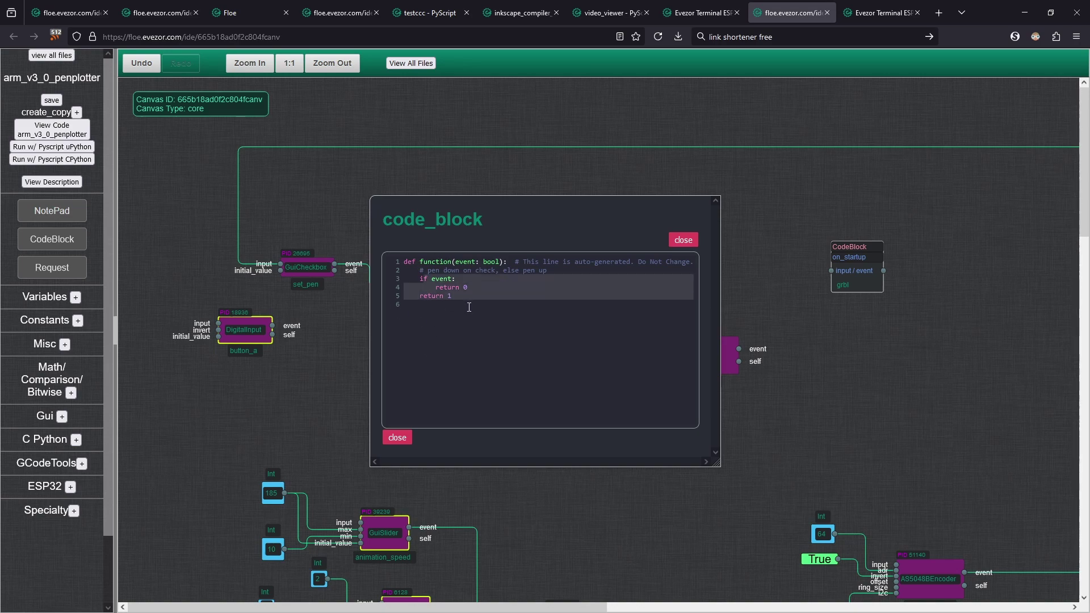
click(681, 241)
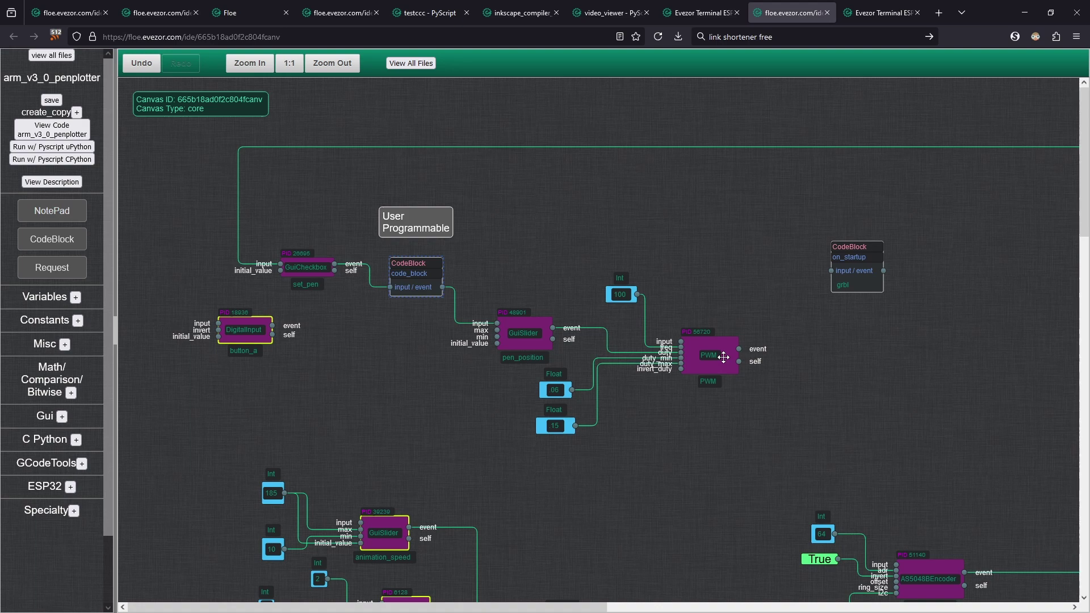
- In the Evezor Terminal, turn set_pen on and off twice to lower and raise the robot's pen
click(872, 6)
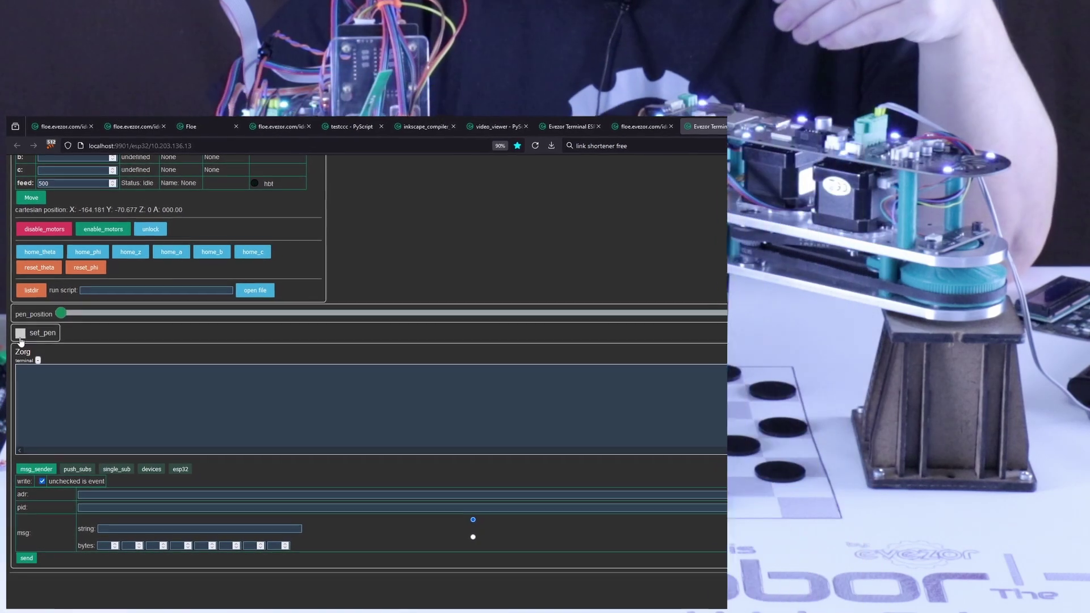
click(20, 334)
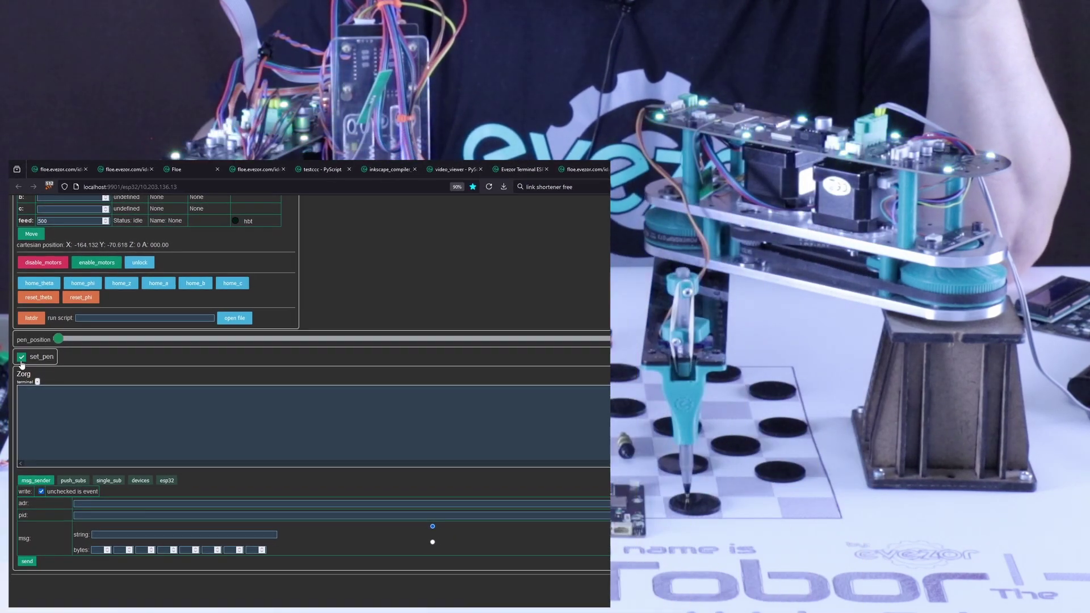
click(21, 360)
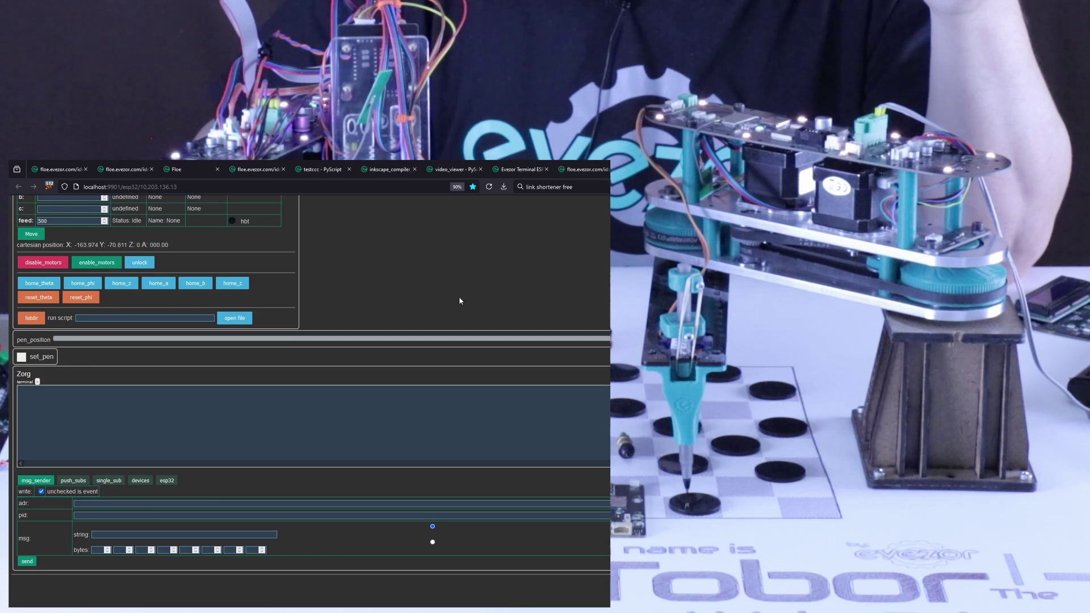
click(22, 358)
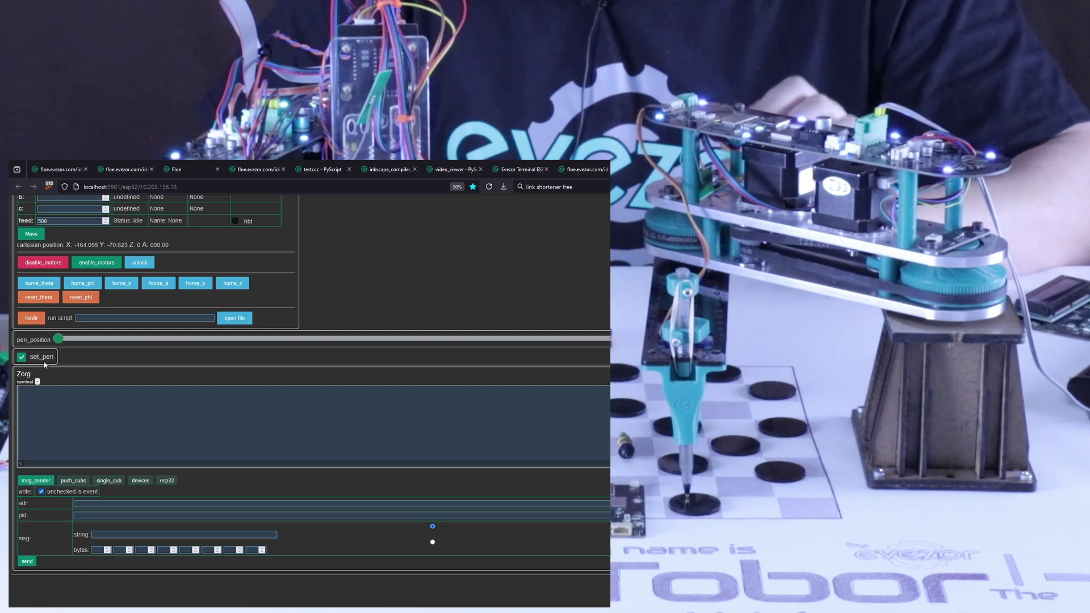
click(21, 358)
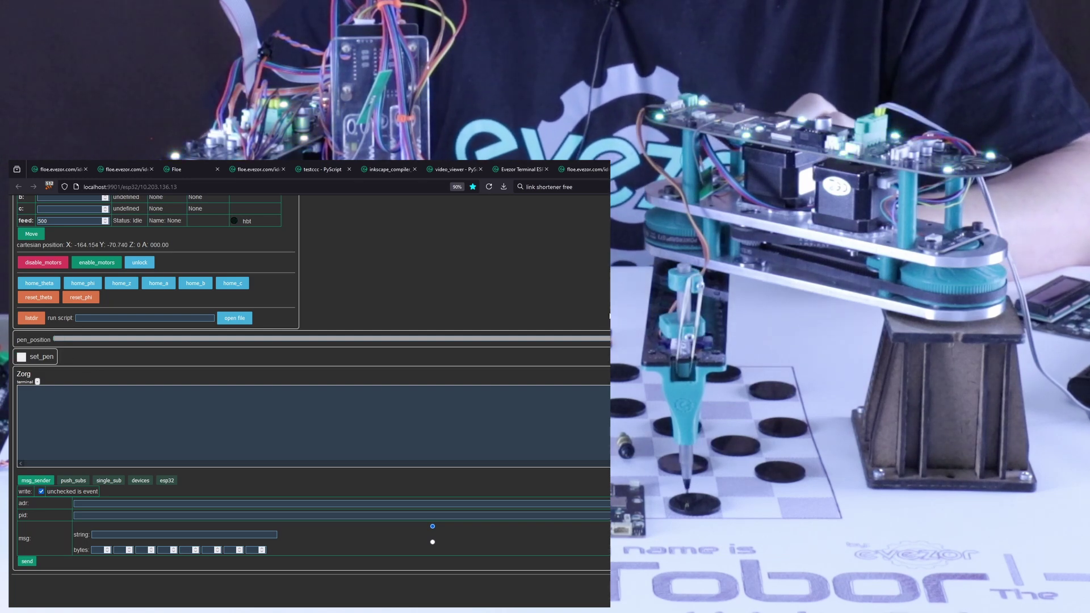
- Move the pen_position slider back and forth through several positions to drive the pen servo
click(567, 339)
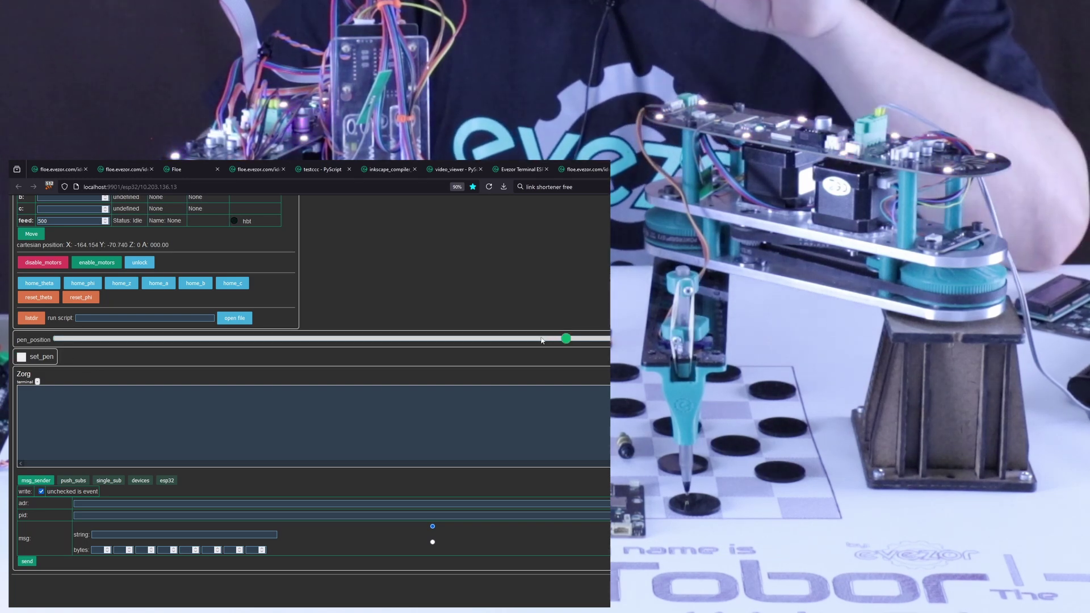
drag(566, 339, 487, 340)
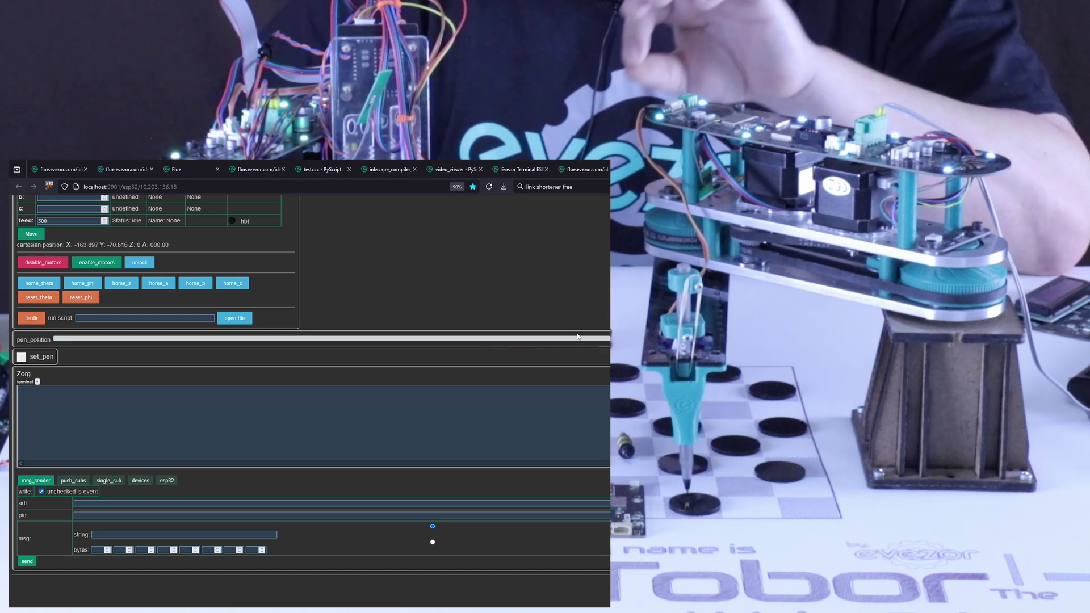
drag(581, 339, 433, 340)
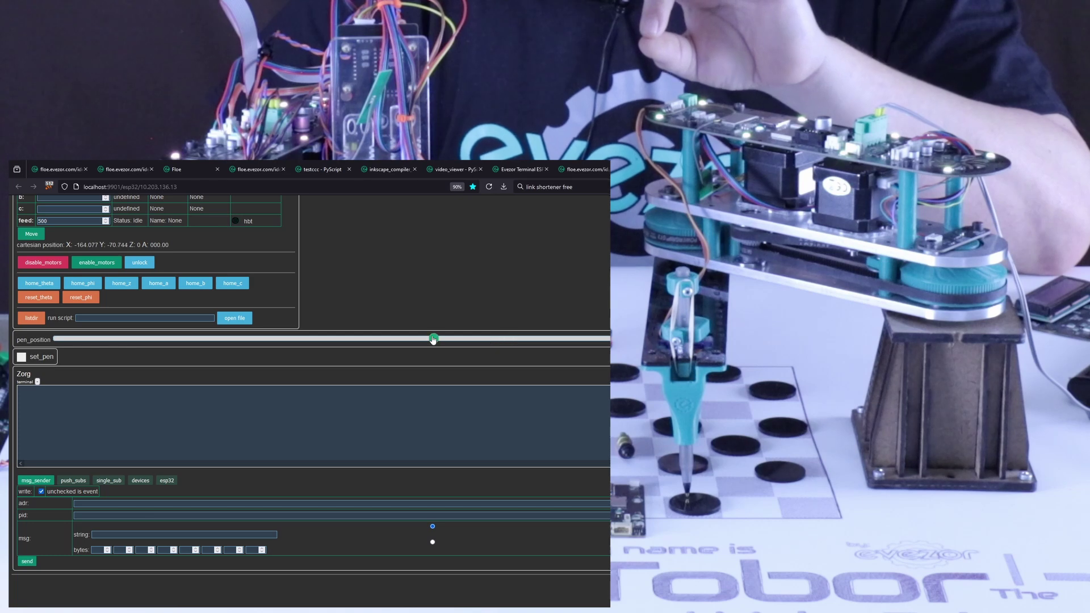
click(517, 339)
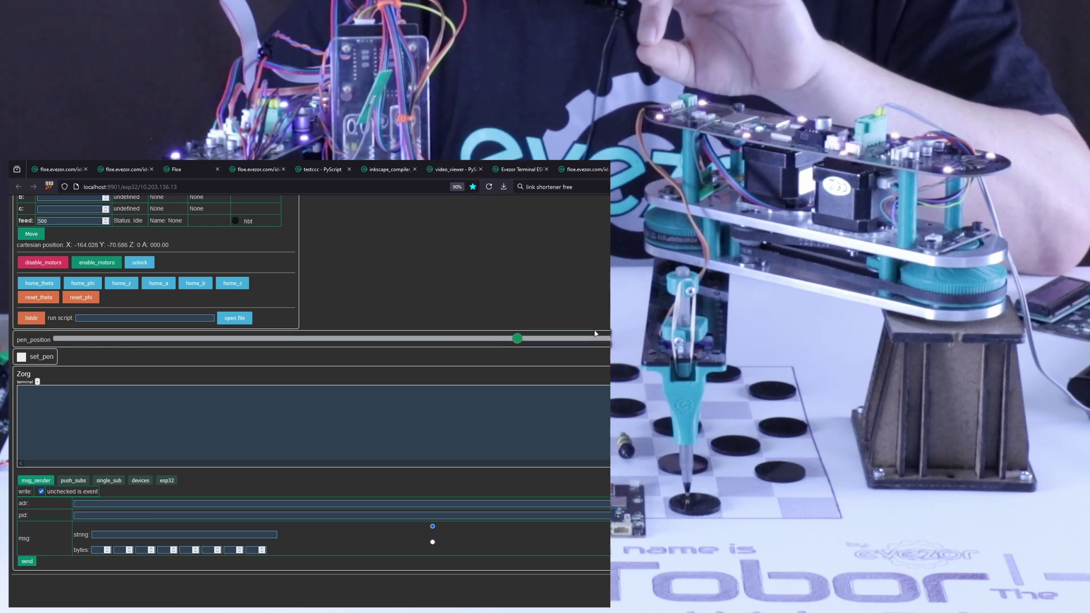
click(596, 339)
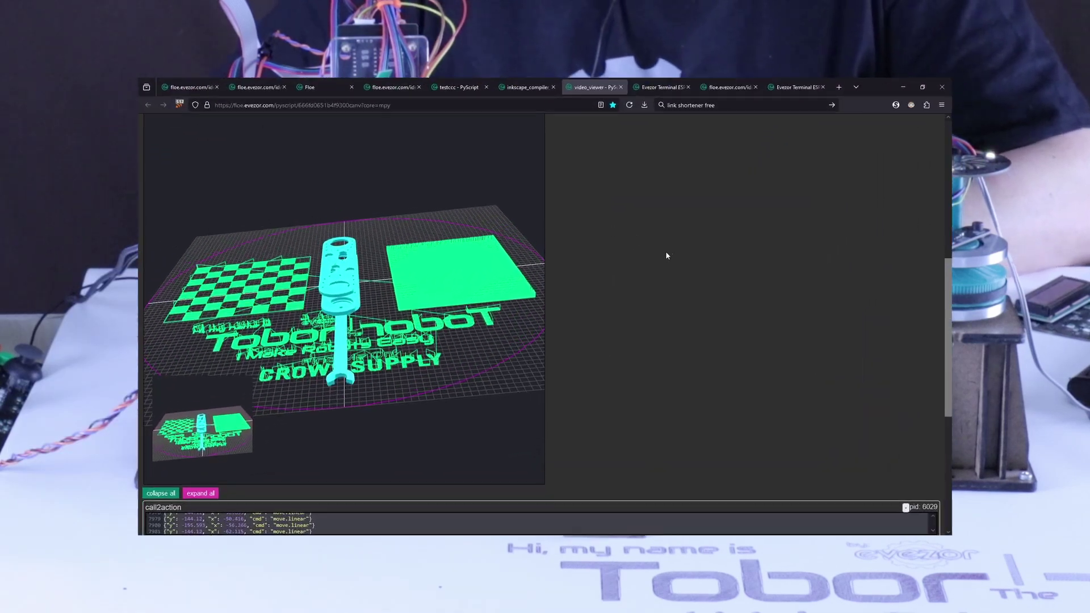
- Open the video_viewer canvas in a separate tab and examine its checkers, einstein, call2action and myname Gui3dViewer nodes
scroll(671, 284, up, 10)
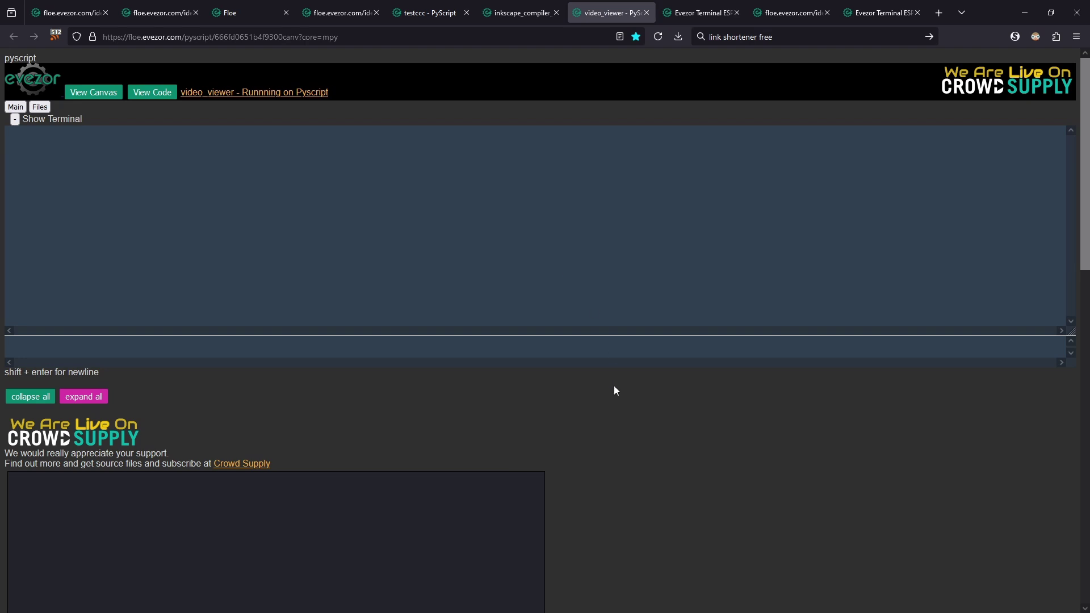
middle_click(88, 92)
click(624, 14)
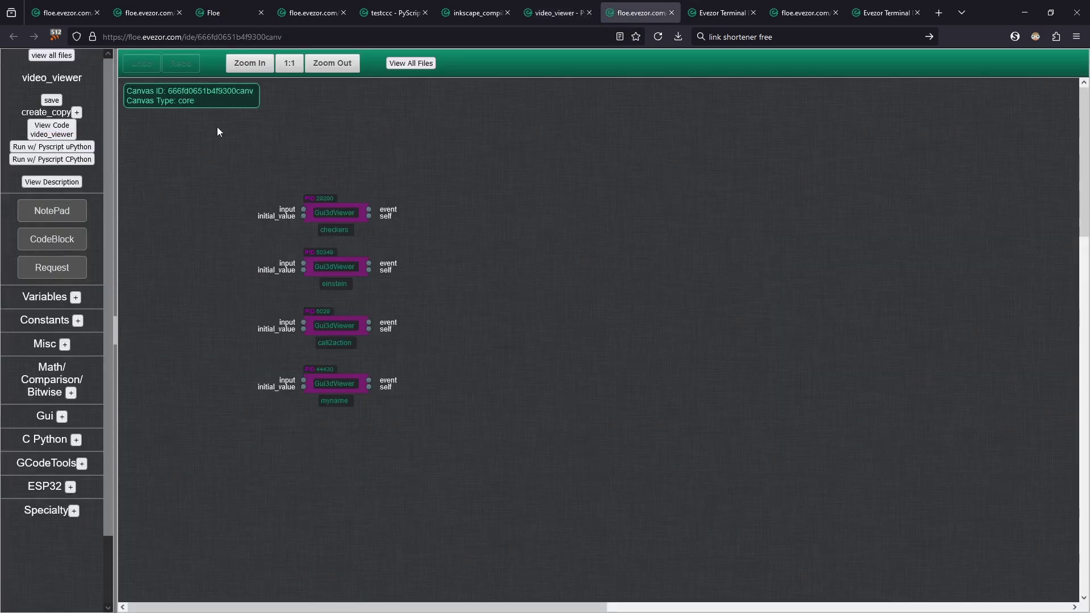
drag(250, 158, 435, 436)
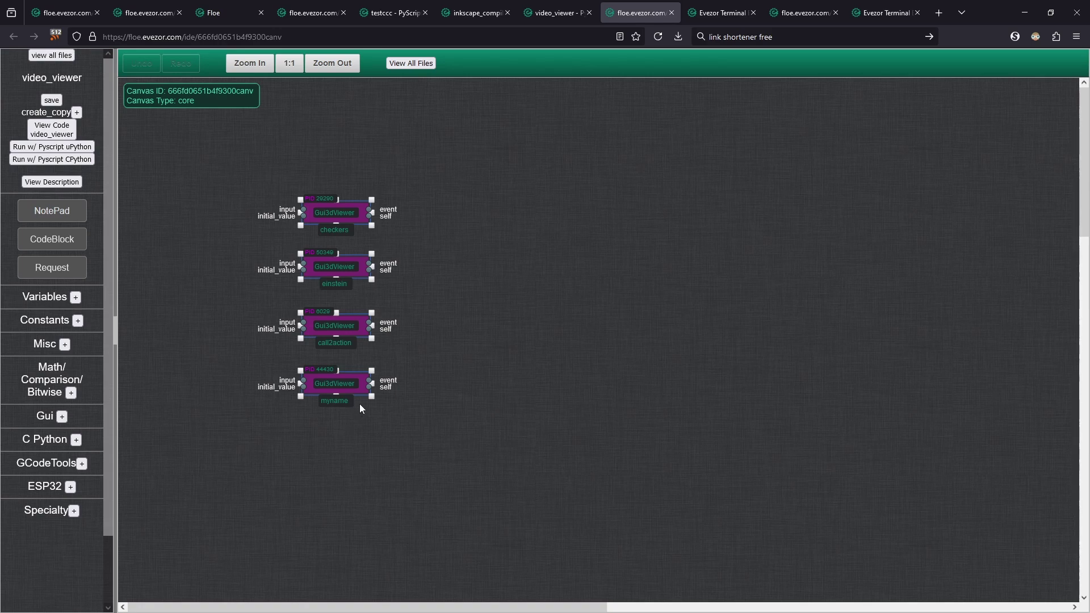
- On the running video_viewer page, enlarge the call2action code box, read through its move commands, and shrink it again
click(572, 7)
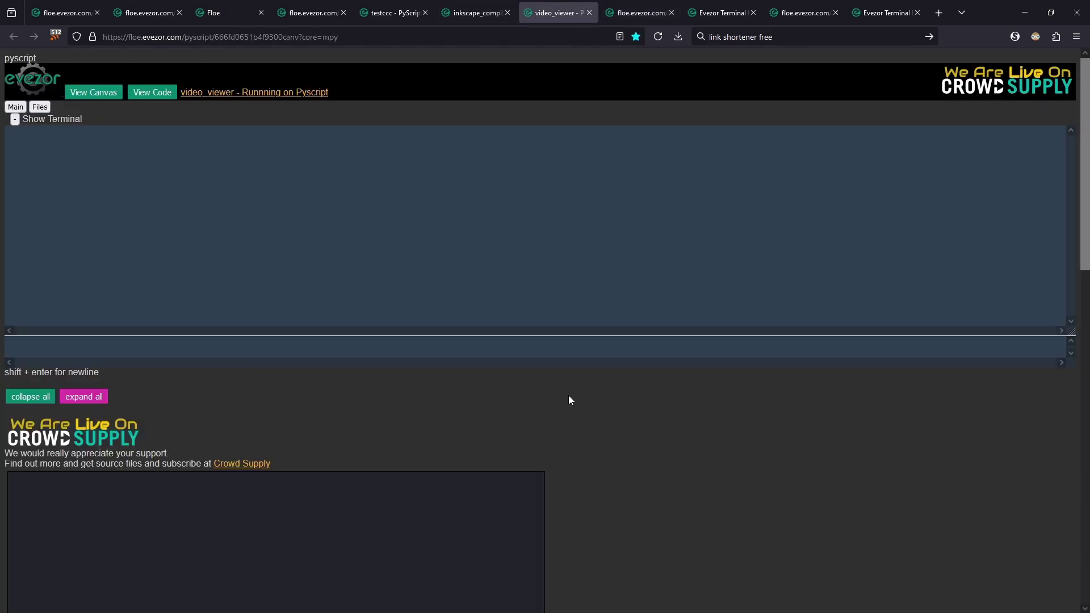
scroll(565, 382, down, 10)
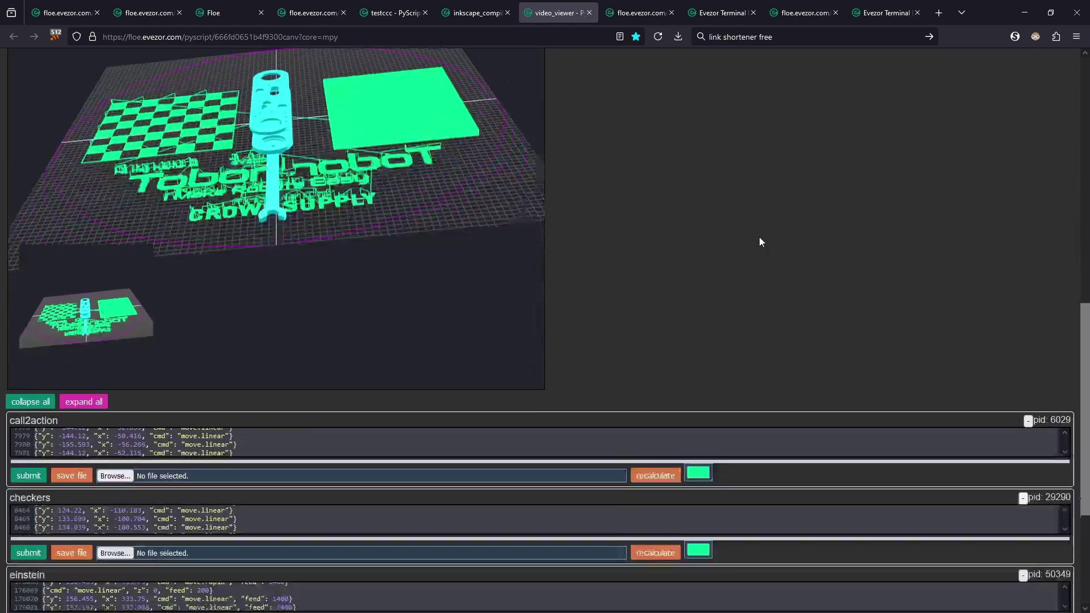
scroll(761, 242, down, 2)
drag(482, 327, 447, 557)
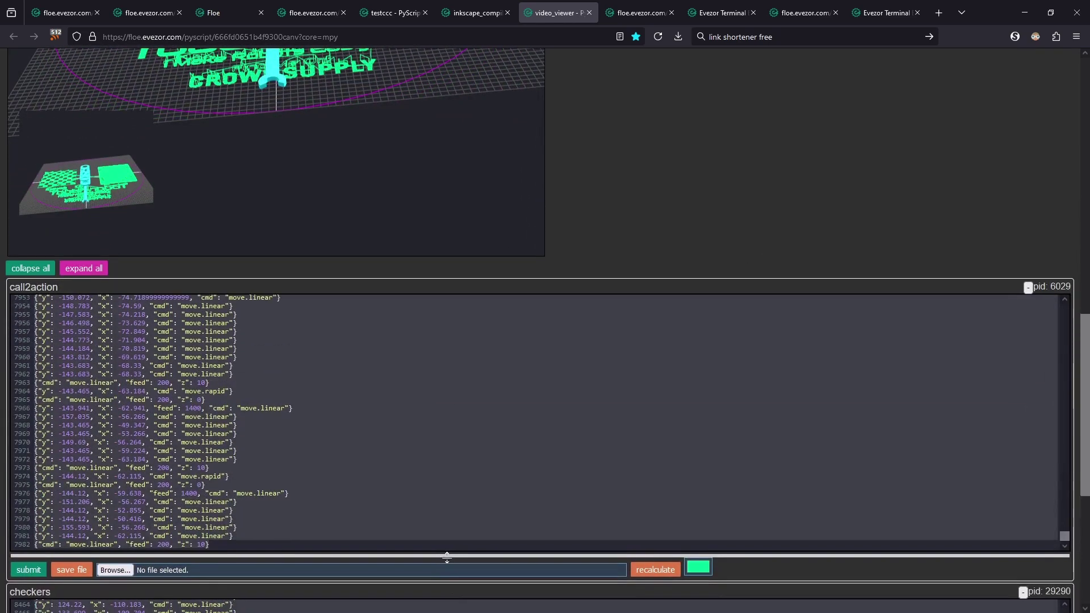
scroll(378, 444, up, 10)
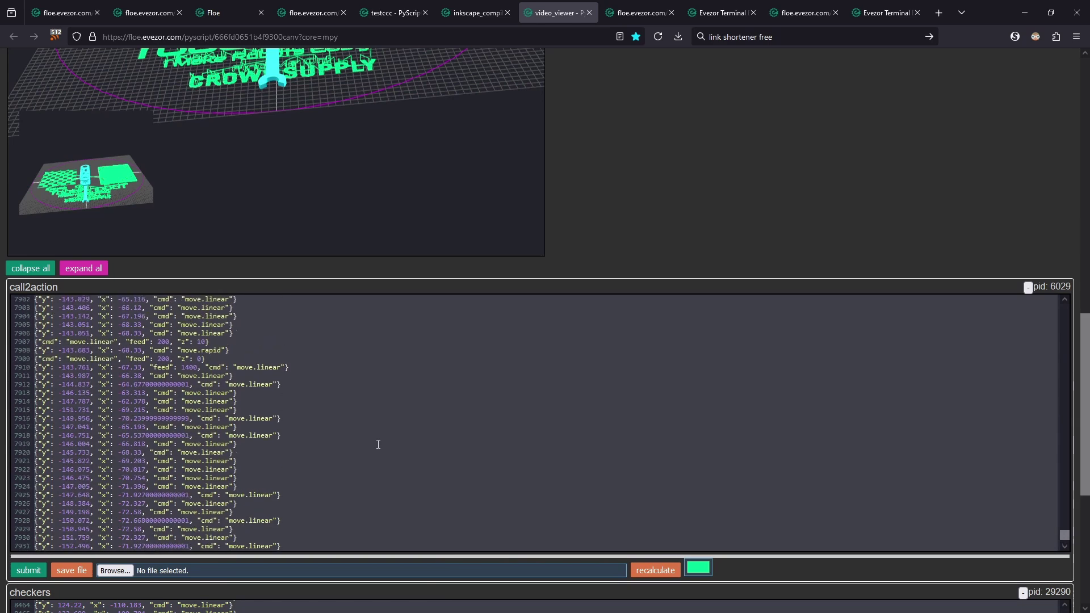
scroll(379, 443, down, 10)
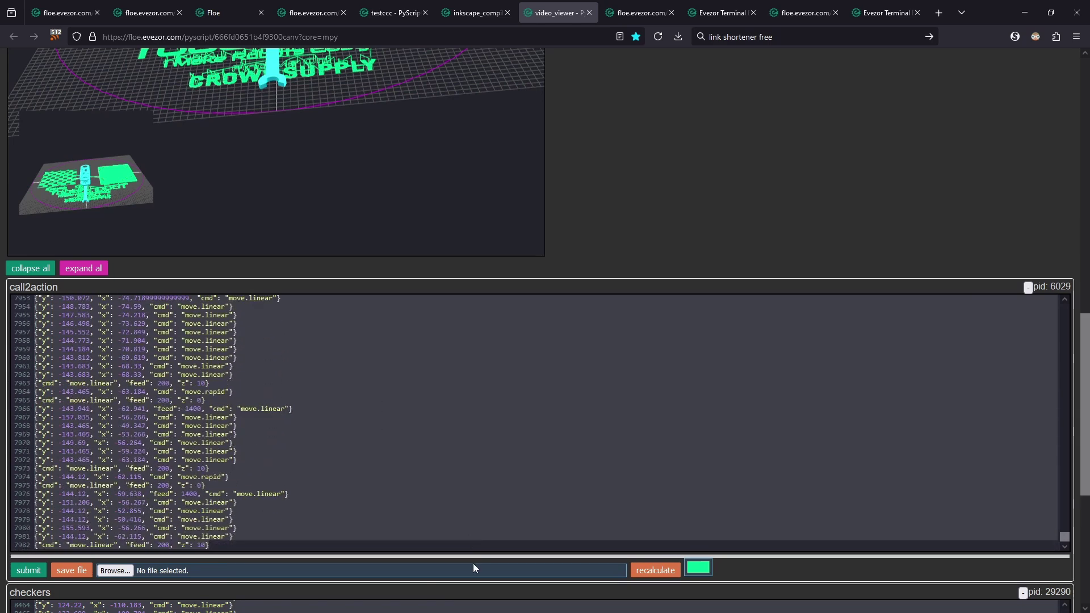
drag(487, 555, 516, 373)
- Set the call2action toolpath colour to magenta with RGB 223, 32, 223
scroll(500, 200, up, 3)
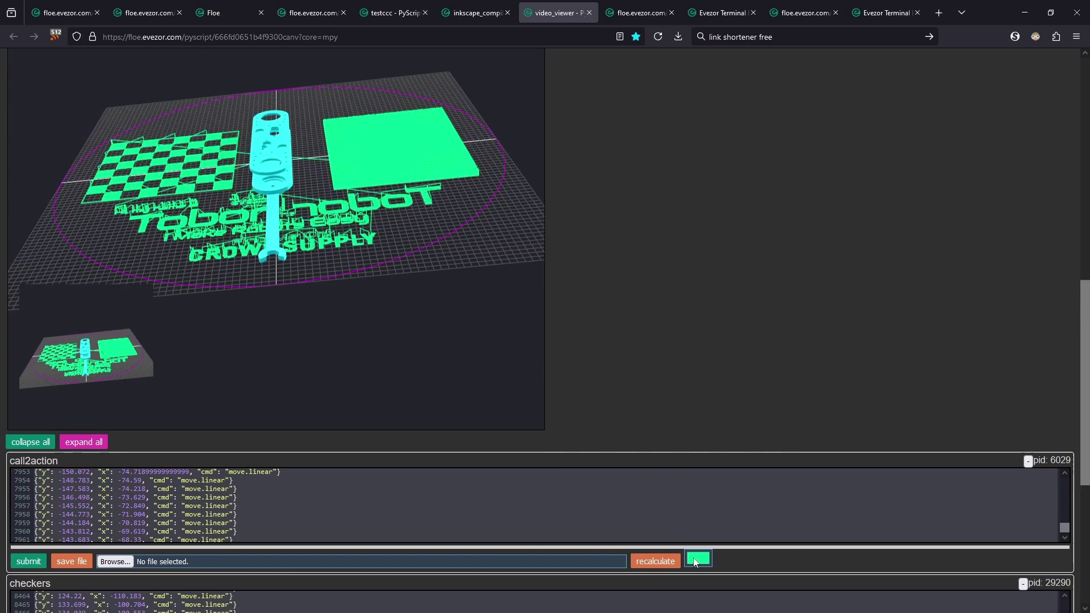
click(698, 559)
click(219, 49)
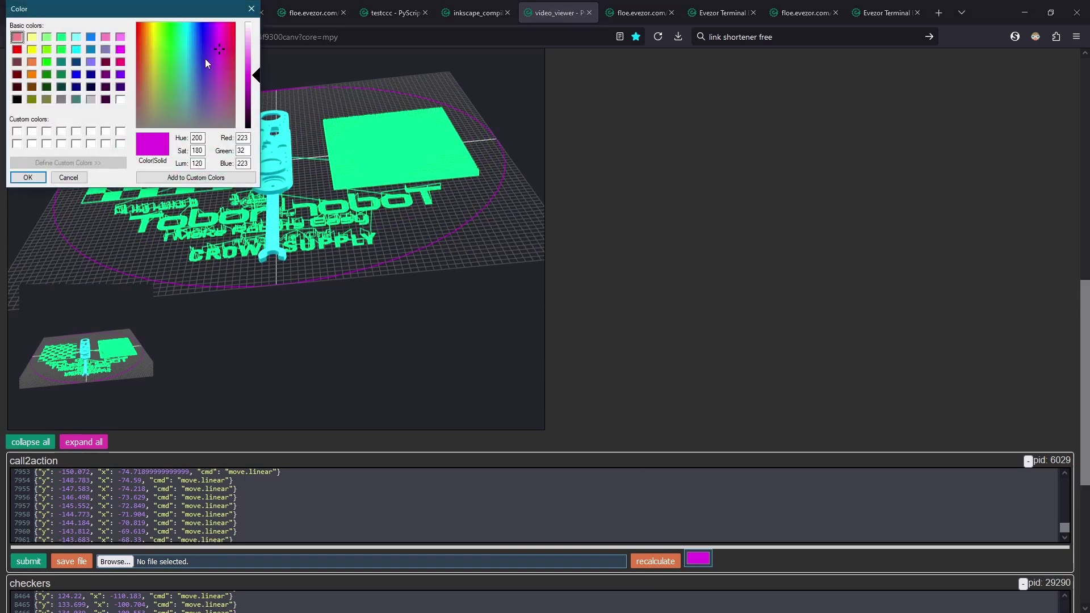
click(27, 178)
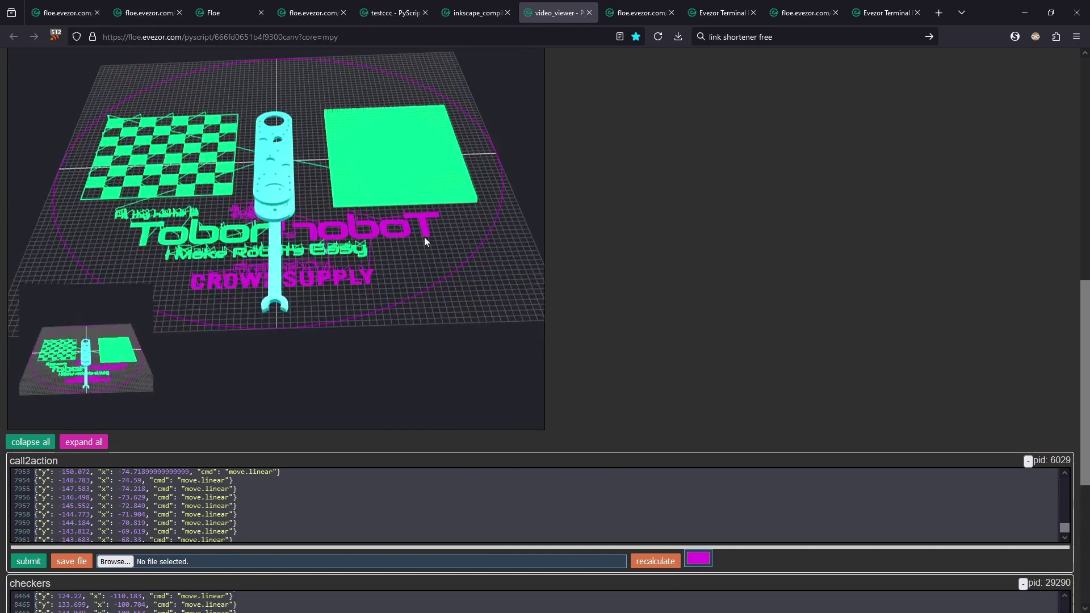
- Set the checkers toolpath colour to blue with RGB 36, 123, 219 and check it in the 3D view
scroll(694, 271, down, 4)
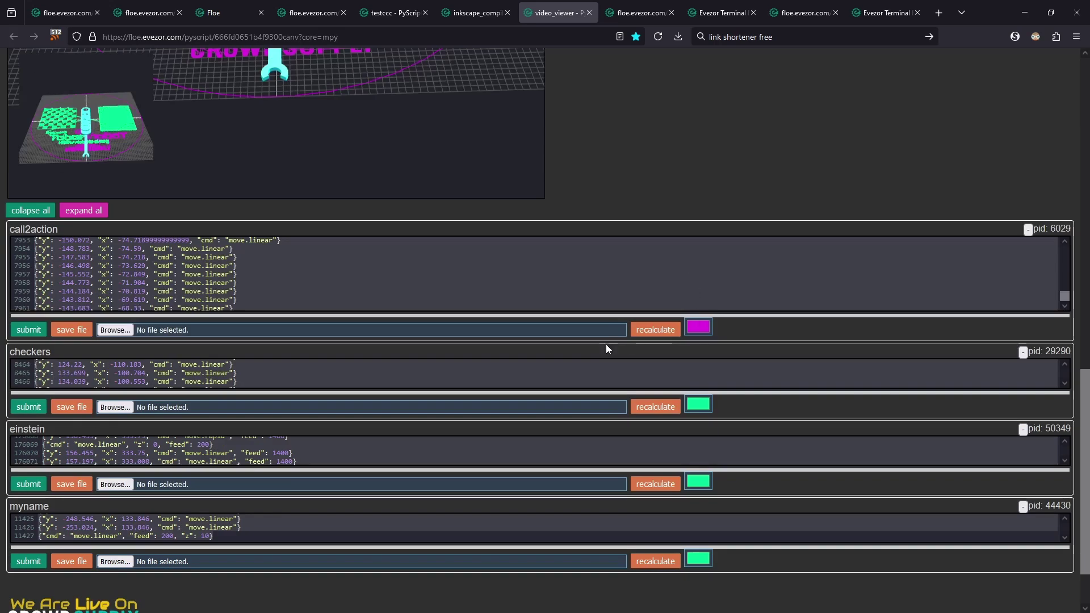
click(702, 407)
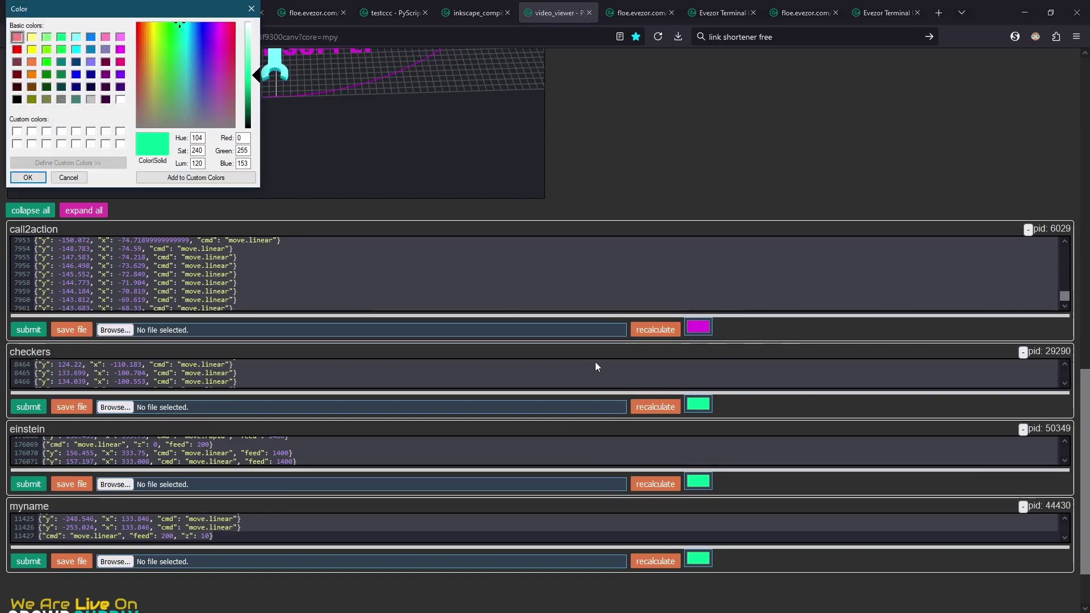
click(196, 52)
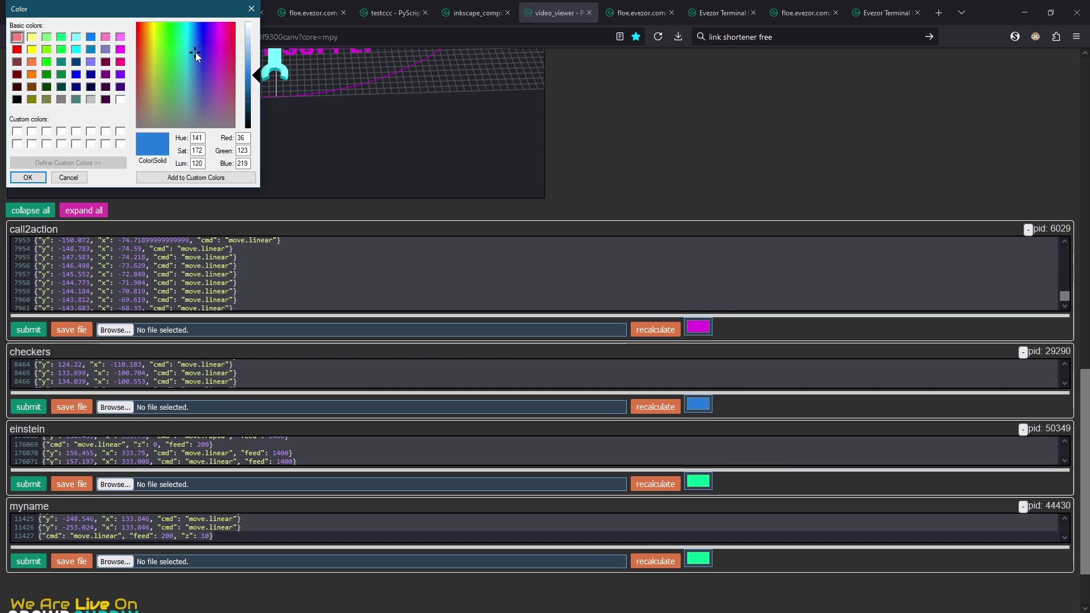
click(27, 178)
scroll(739, 172, up, 3)
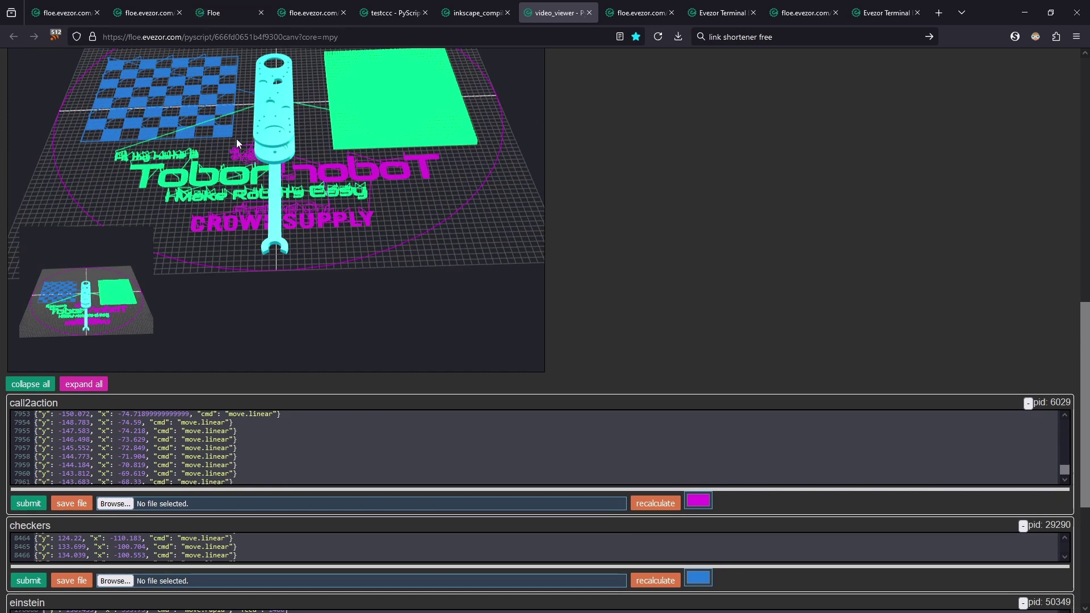
- Set the myname toolpath colour to yellow with RGB 217, 208, 38 and check it in the 3D view
scroll(356, 348, down, 2)
scroll(721, 229, down, 3)
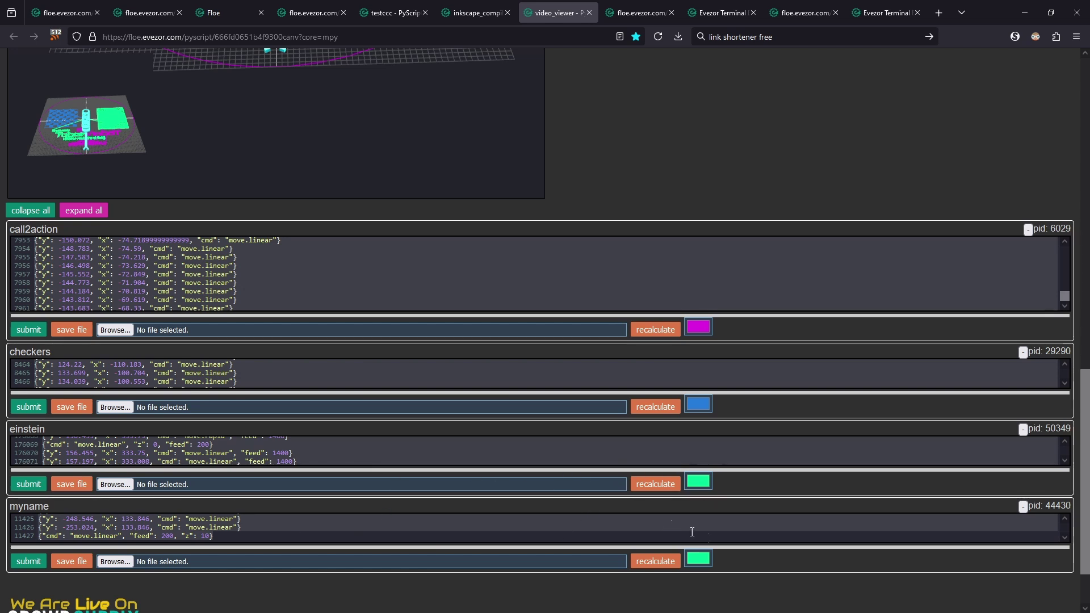
click(699, 559)
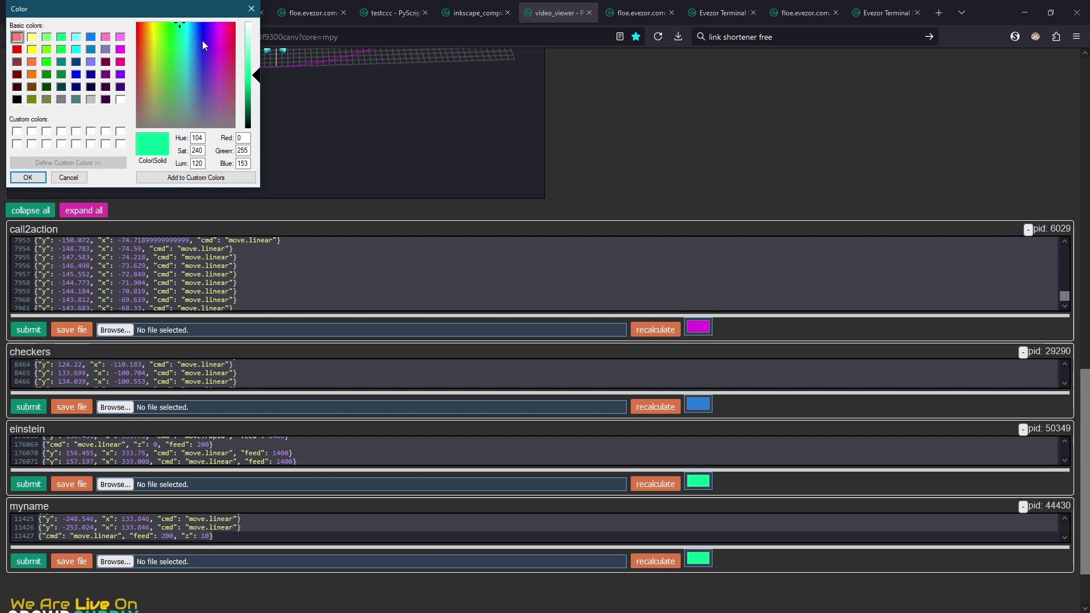
drag(179, 44, 152, 54)
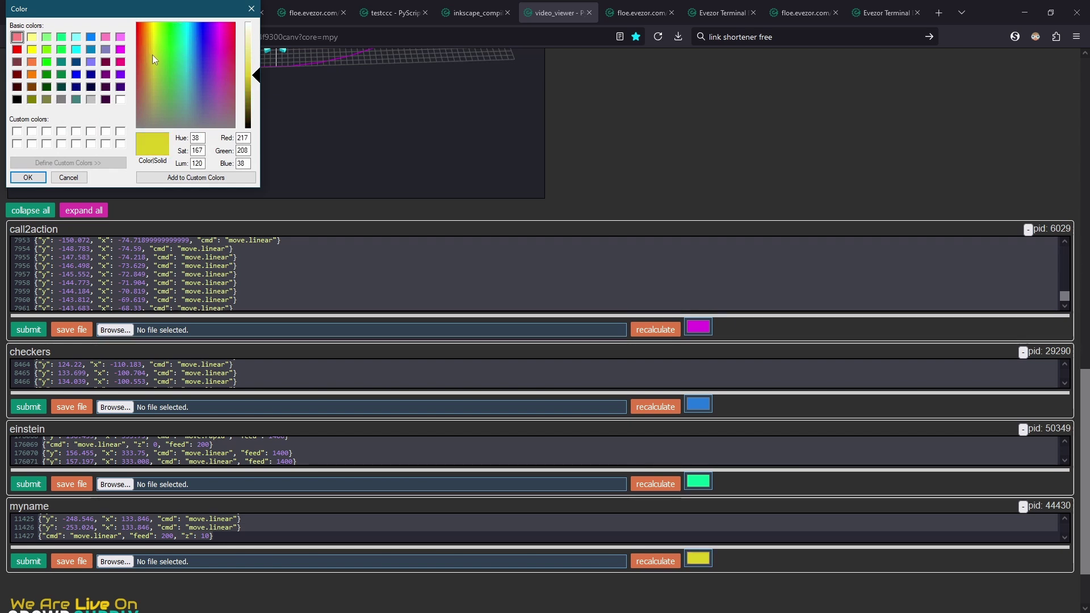
click(28, 177)
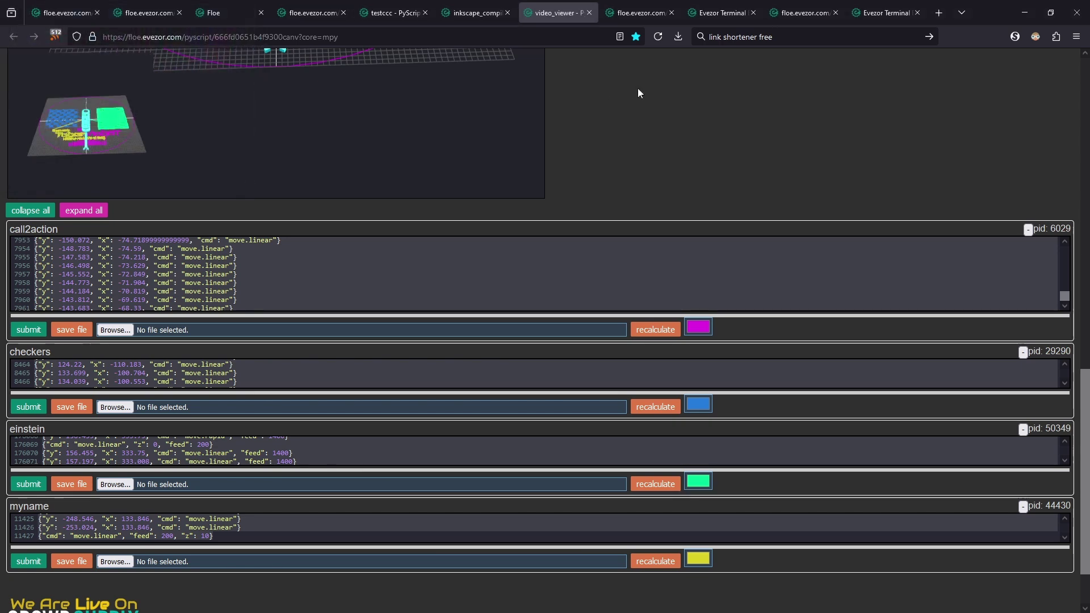
scroll(633, 114, up, 4)
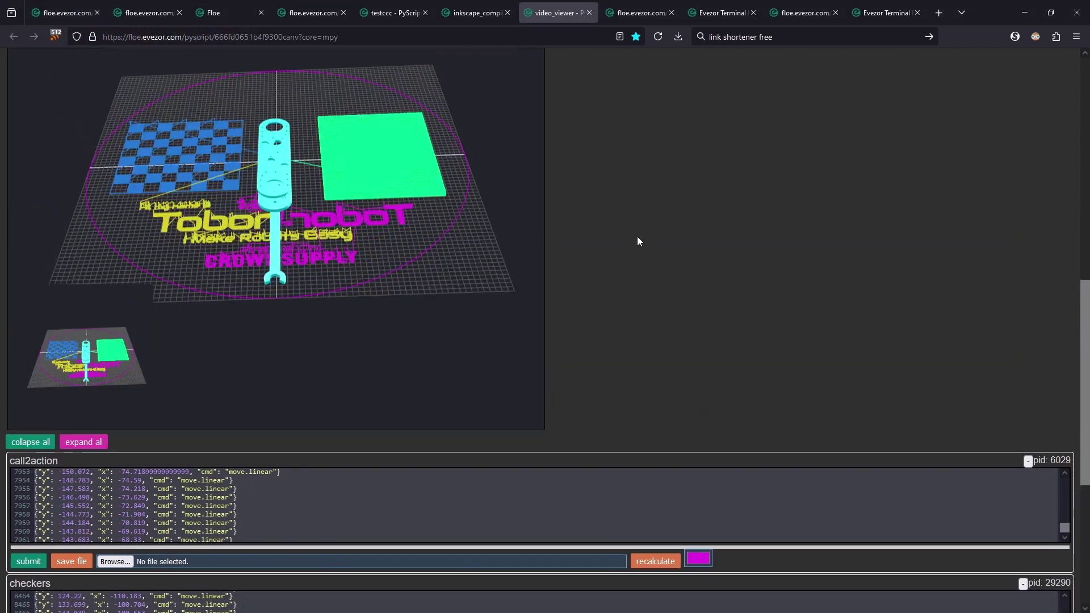
scroll(637, 236, down, 4)
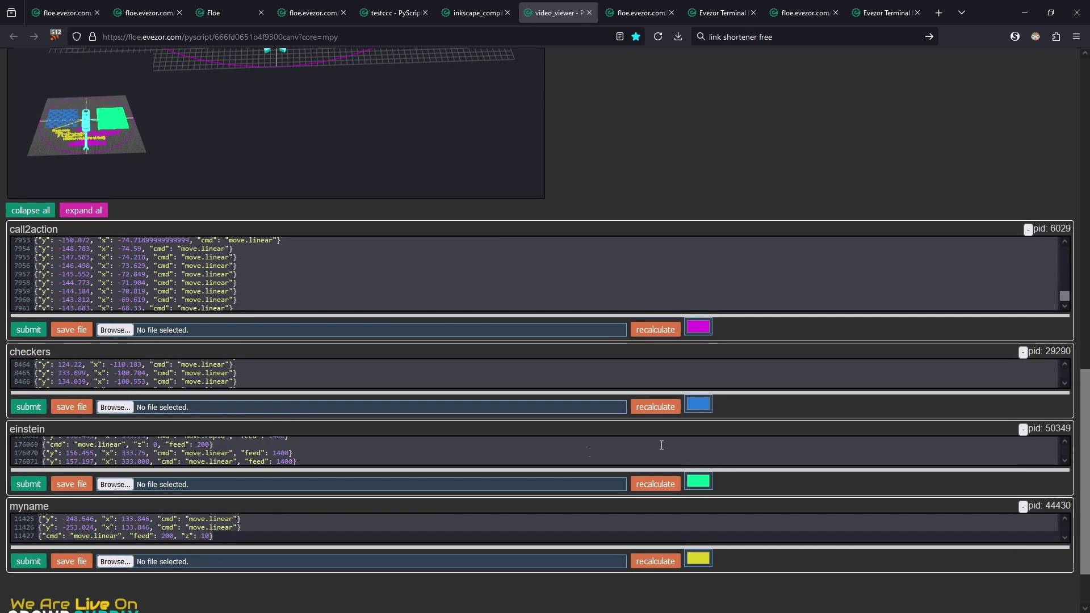
scroll(670, 439, up, 3)
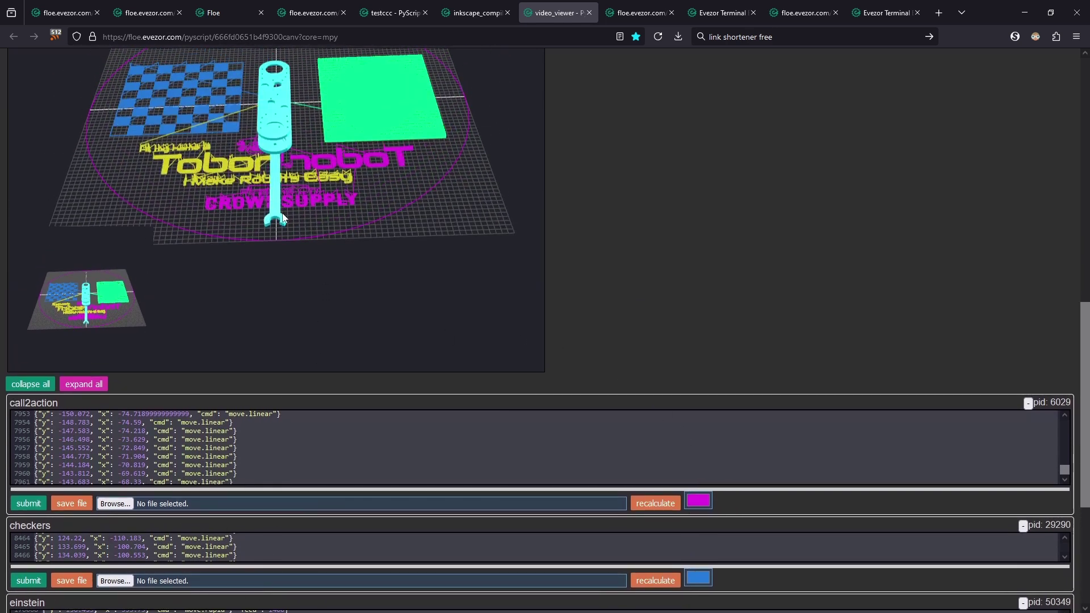
scroll(284, 217, up, 2)
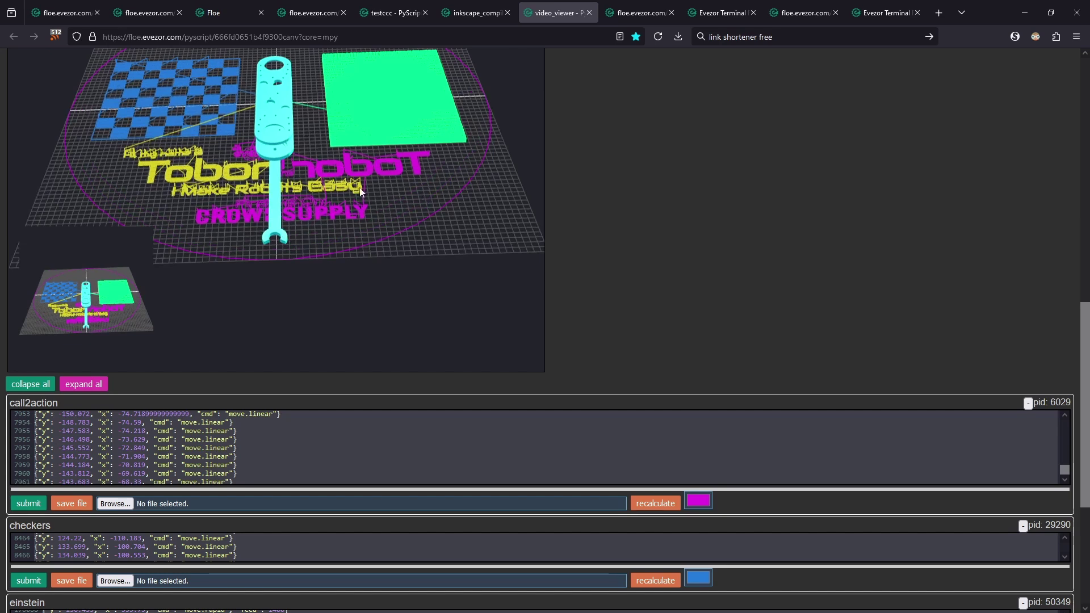